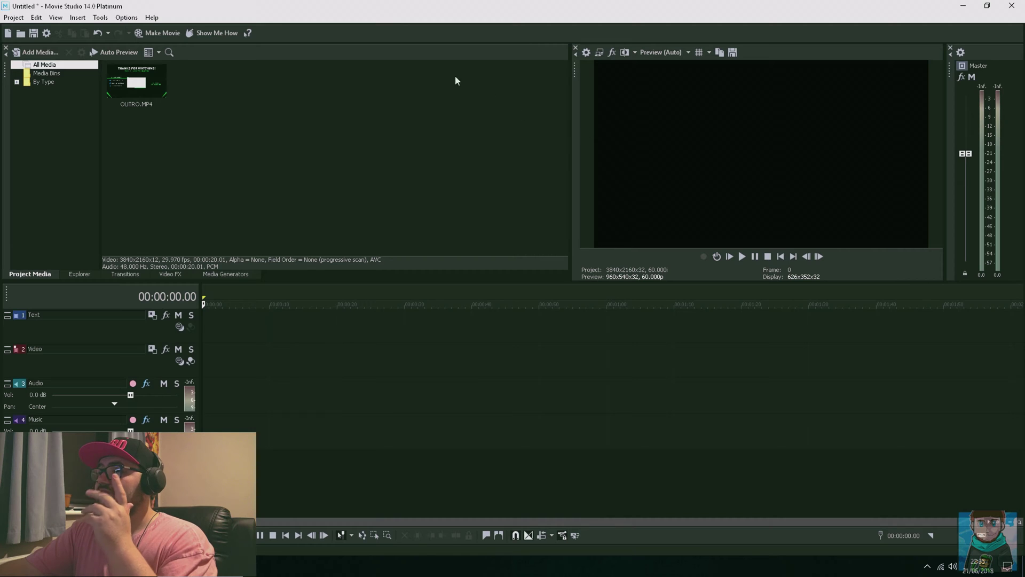
Step: Select OUTRO.MP4, open Project Video Properties and keep full-resolution rendering quality at Best
left_click(118, 98)
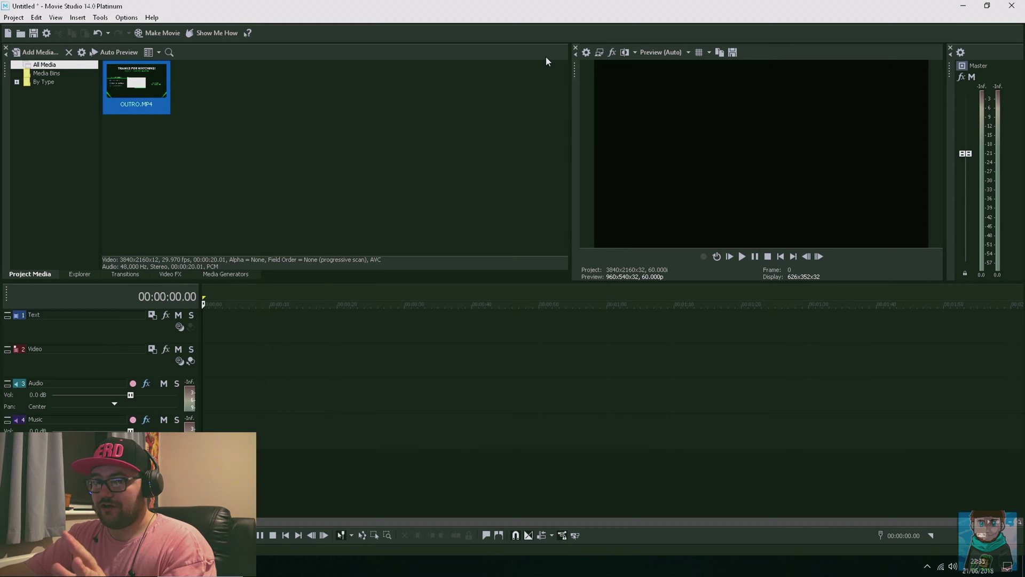
left_click(587, 54)
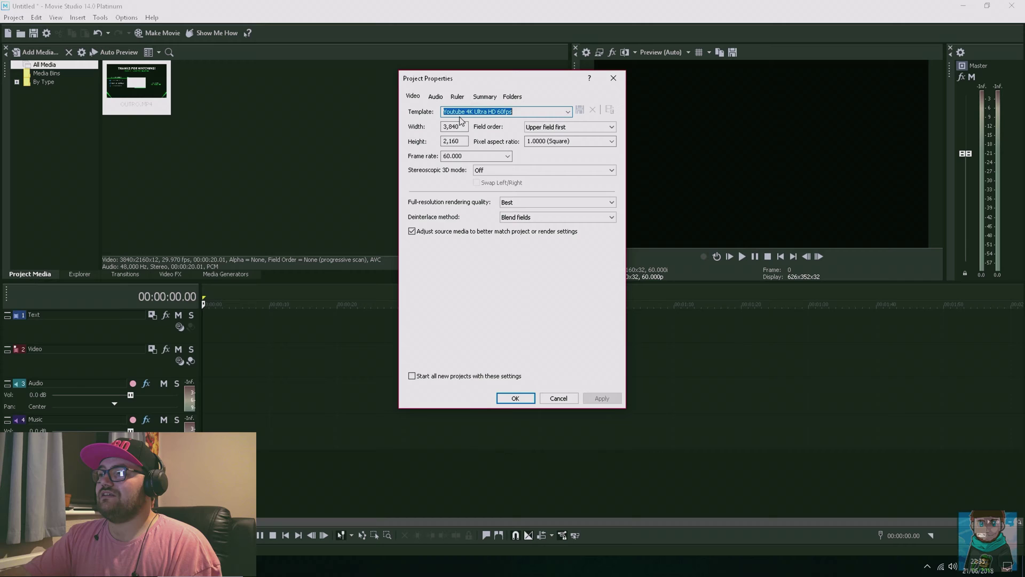
left_click(460, 141)
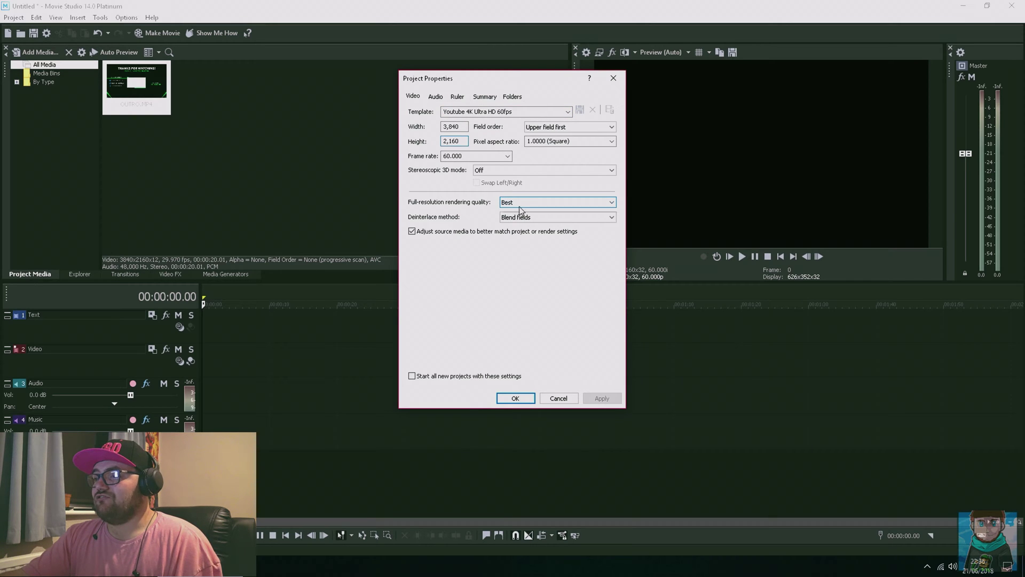
left_click(520, 202)
left_click(521, 210)
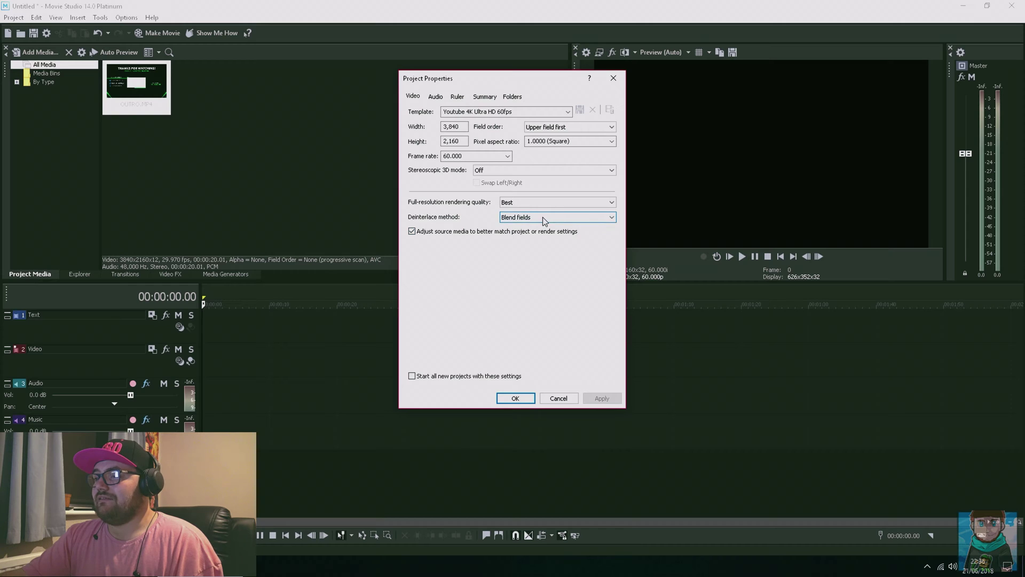
Step: Review the deinterlace method options, leaving Blend fields selected
left_click(544, 218)
left_click(544, 218)
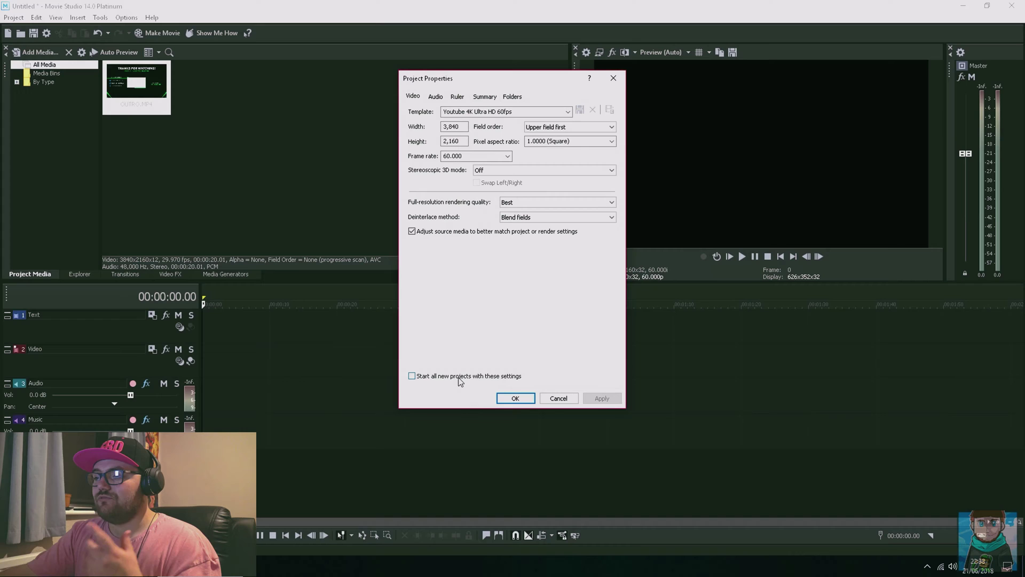
Step: Tick 'Start all new projects with these settings' and apply the project properties
left_click(459, 377)
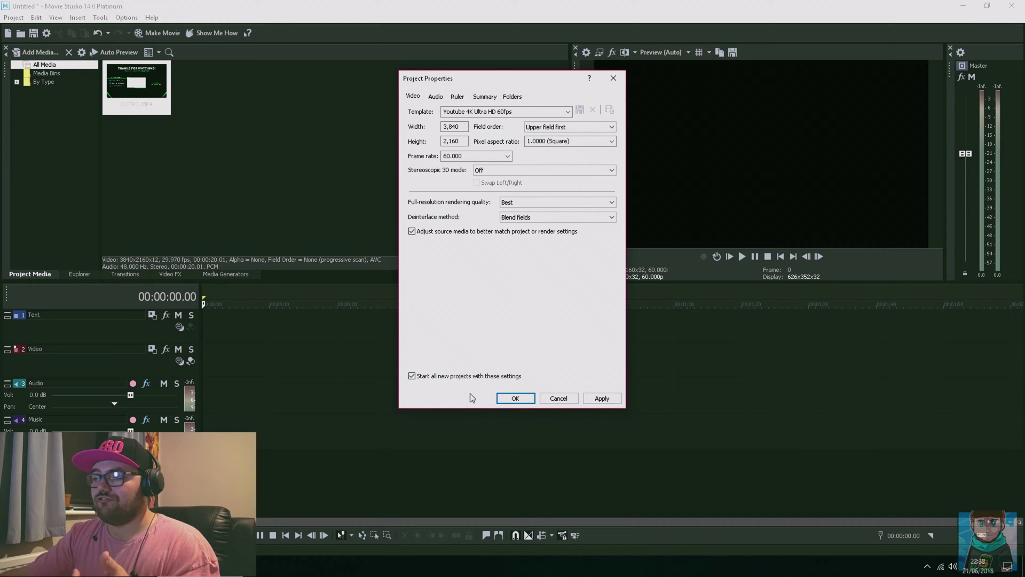
left_click(513, 398)
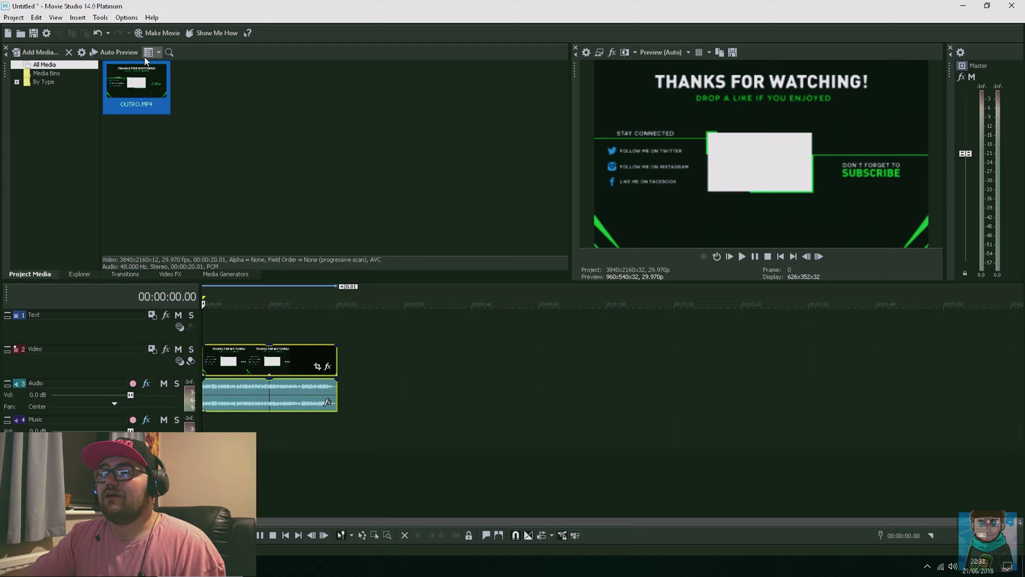
Step: Start Make Movie from the Project menu, saving to the hard drive as MP4 at 3840x2160
left_click(14, 19)
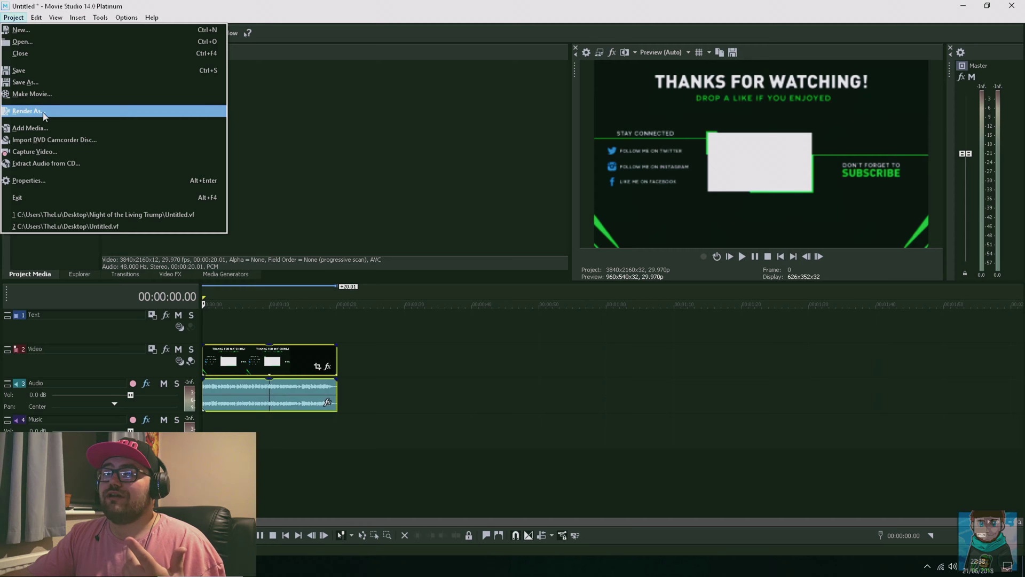
key("Escape")
left_click(167, 36)
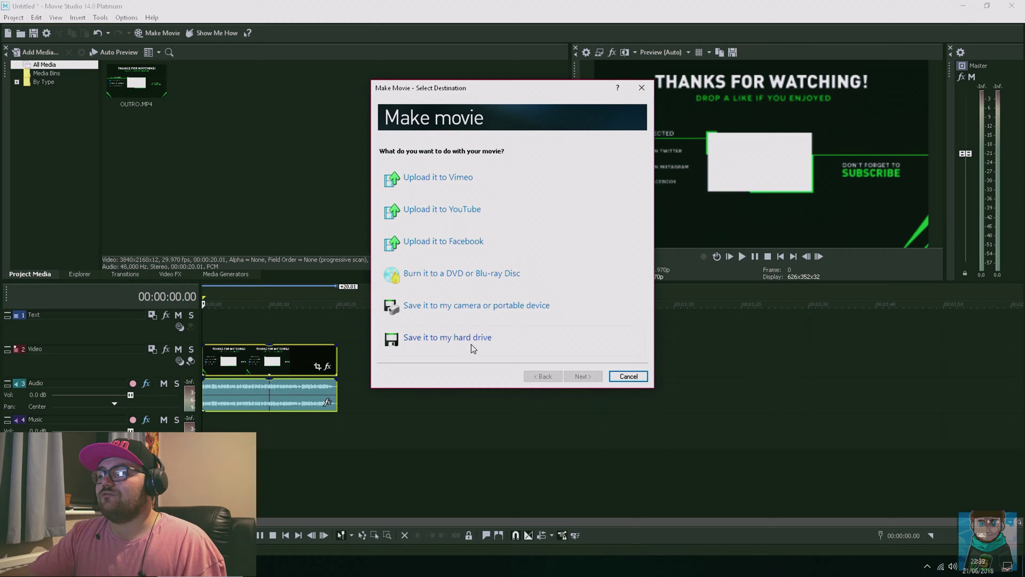
left_click(456, 338)
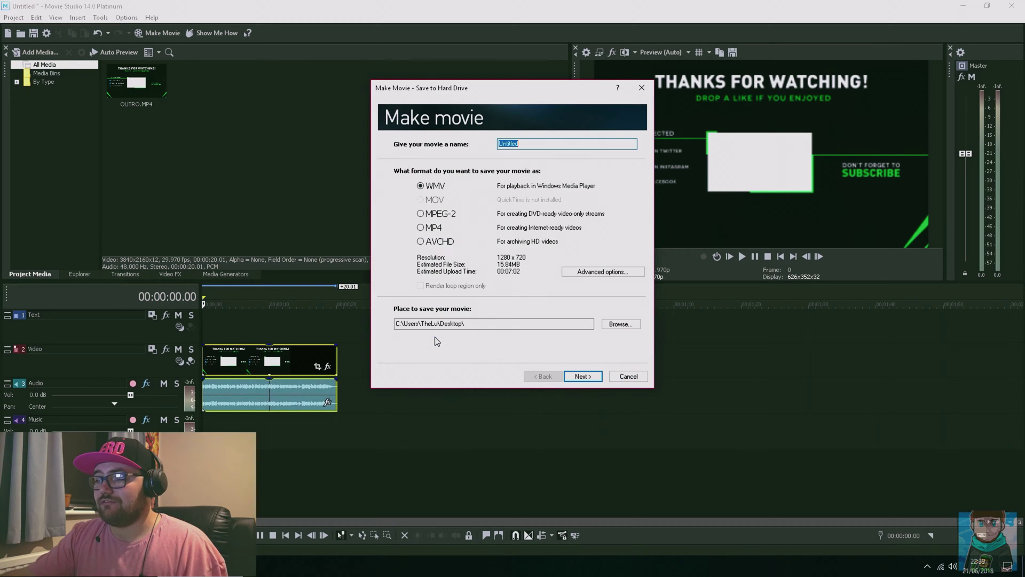
left_click(420, 228)
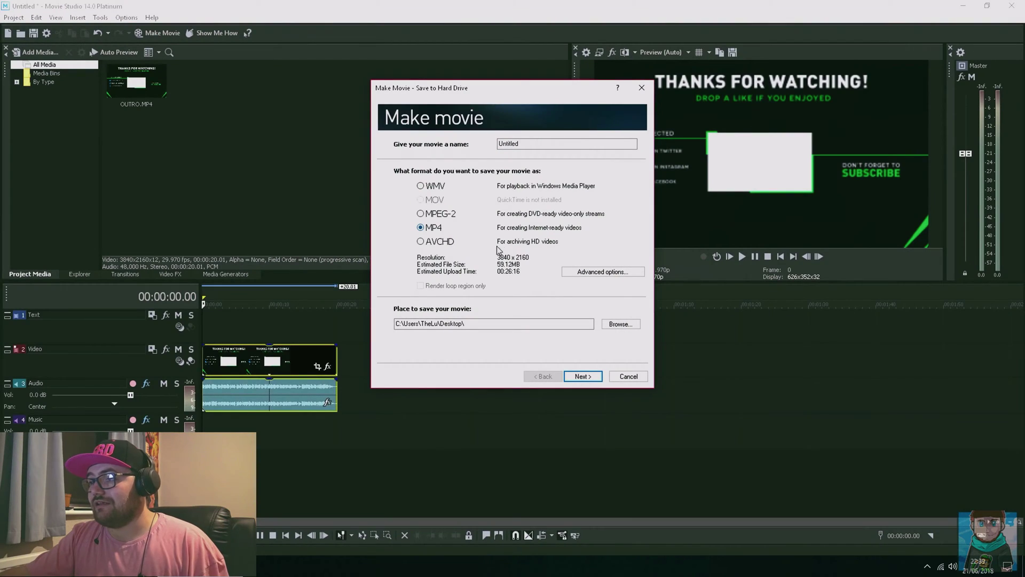
Step: In the advanced render options, inspect the Internet 4K 2160p template's settings without changing them
left_click(602, 272)
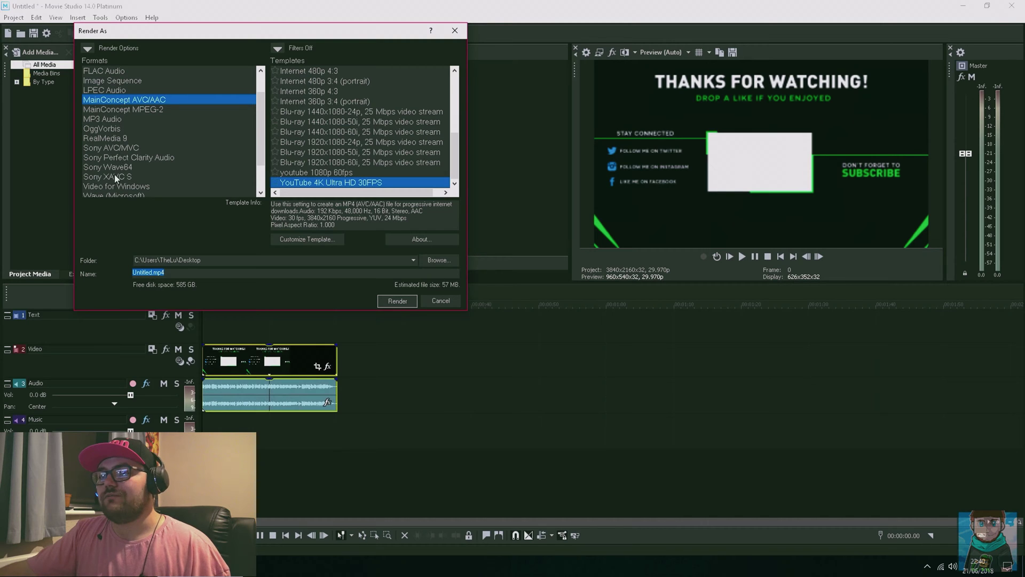
scroll(140, 176, "up", 2)
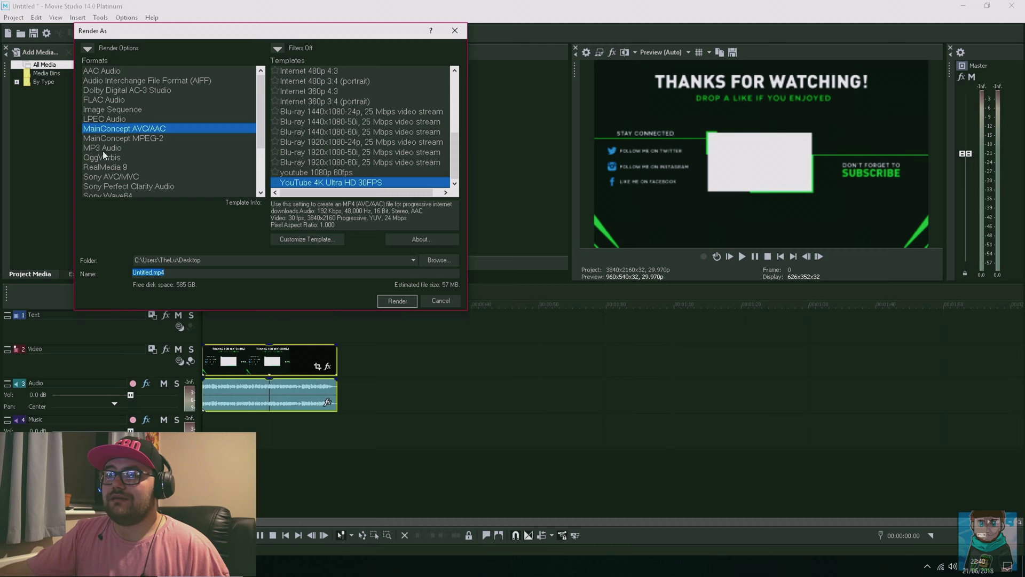
scroll(104, 160, "down", 3)
scroll(144, 170, "up", 2)
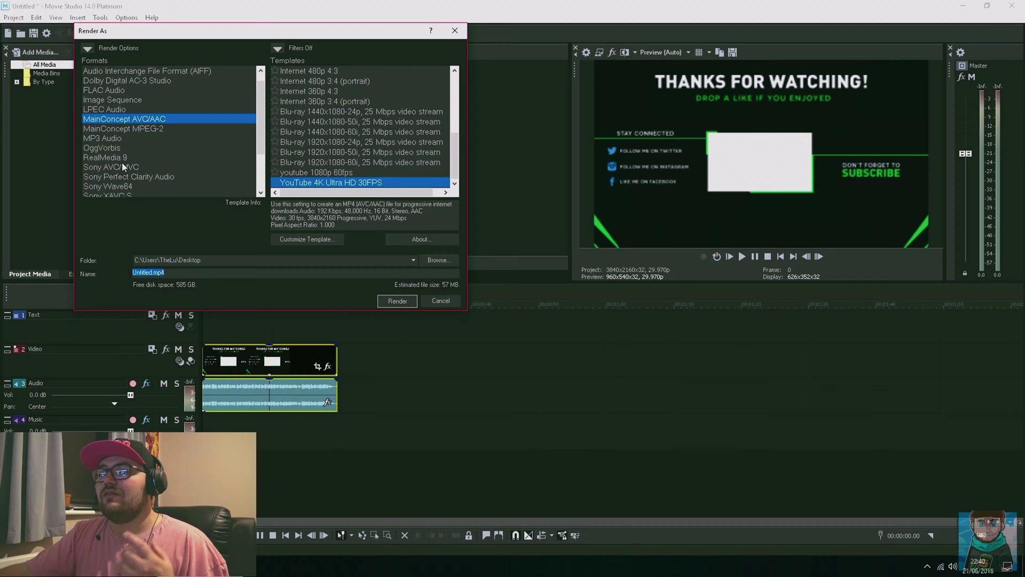
scroll(121, 163, "down", 1)
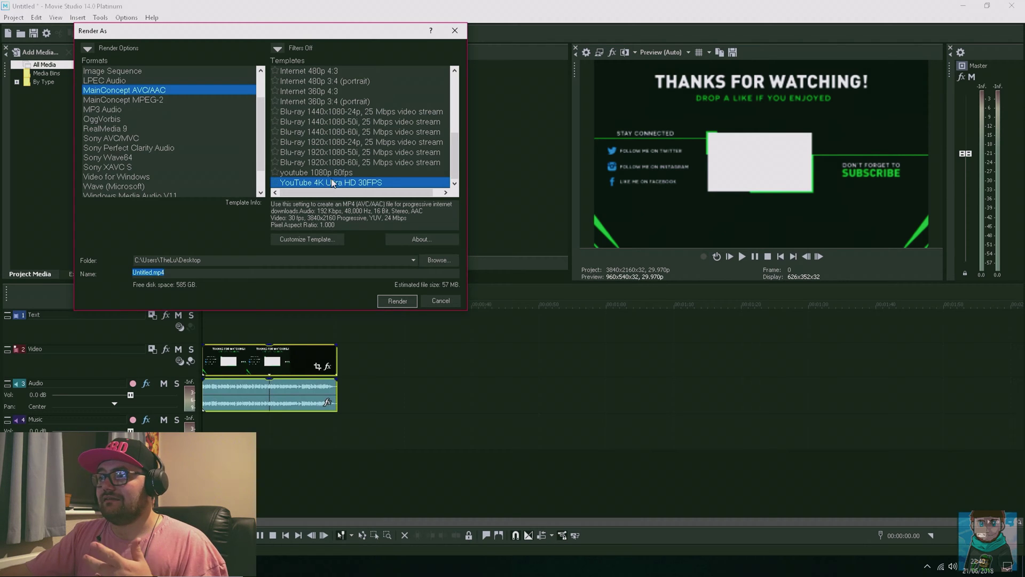
scroll(334, 163, "up", 6)
scroll(314, 133, "down", 6)
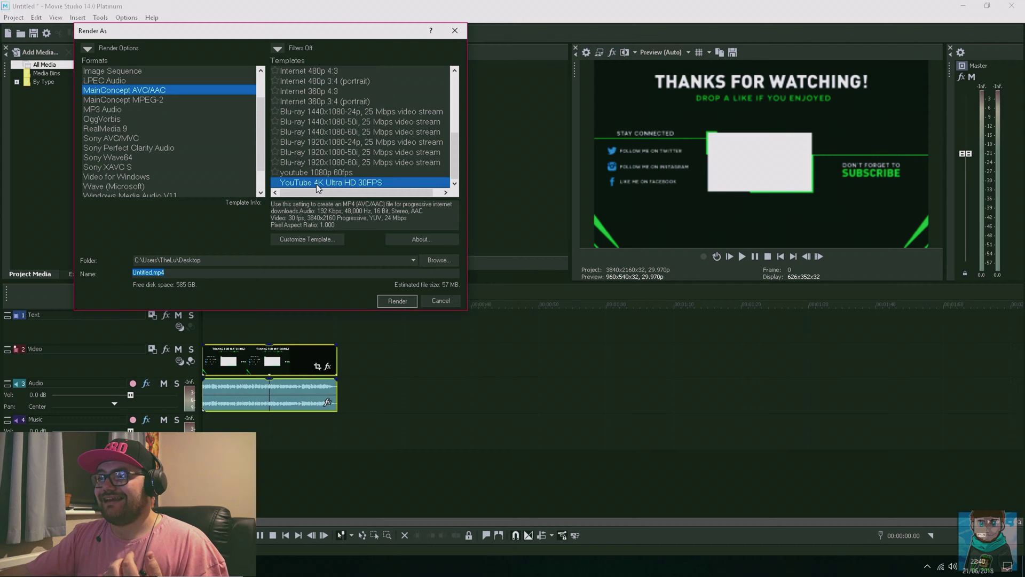
scroll(316, 181, "up", 6)
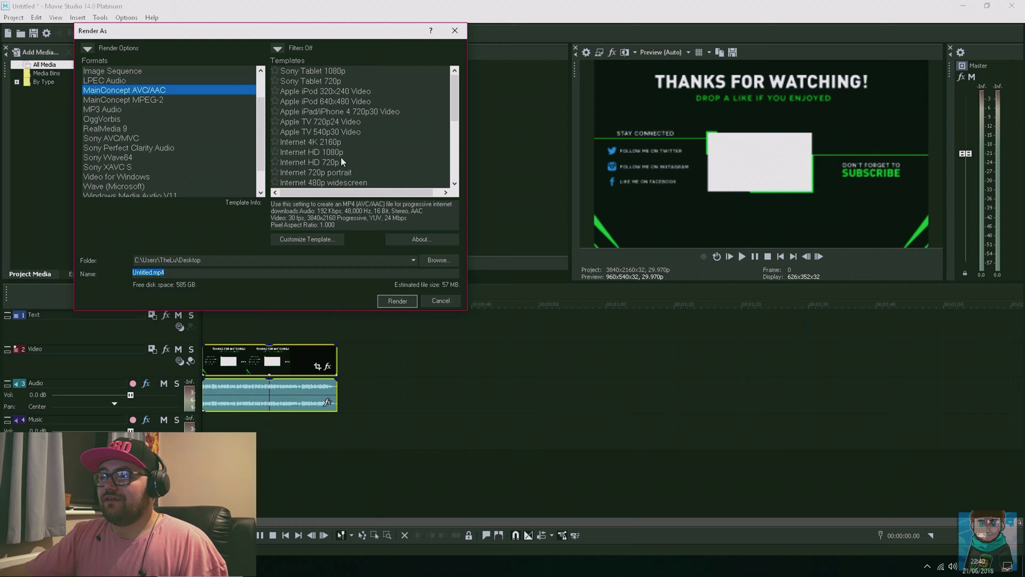
left_click(300, 142)
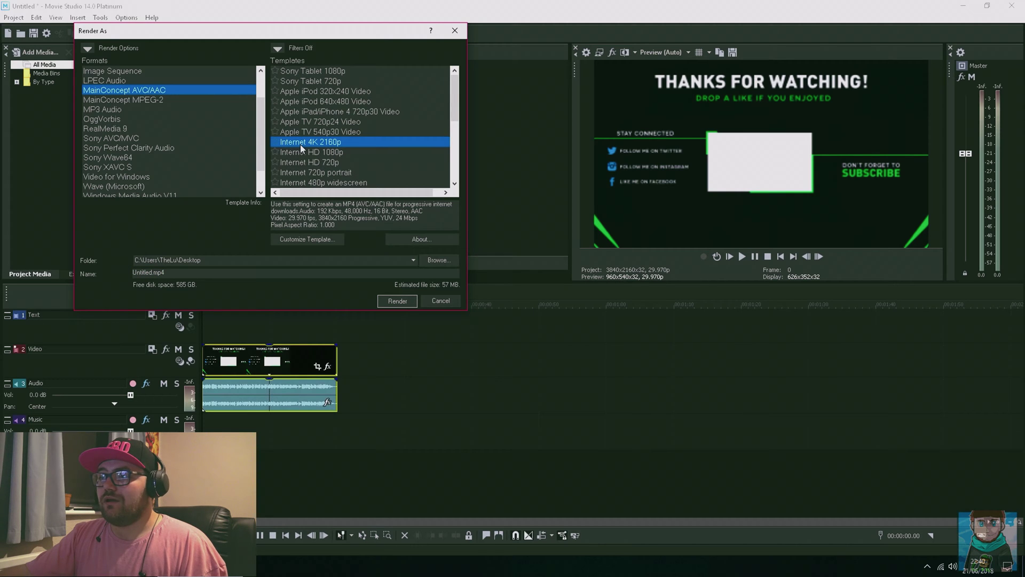
left_click(307, 239)
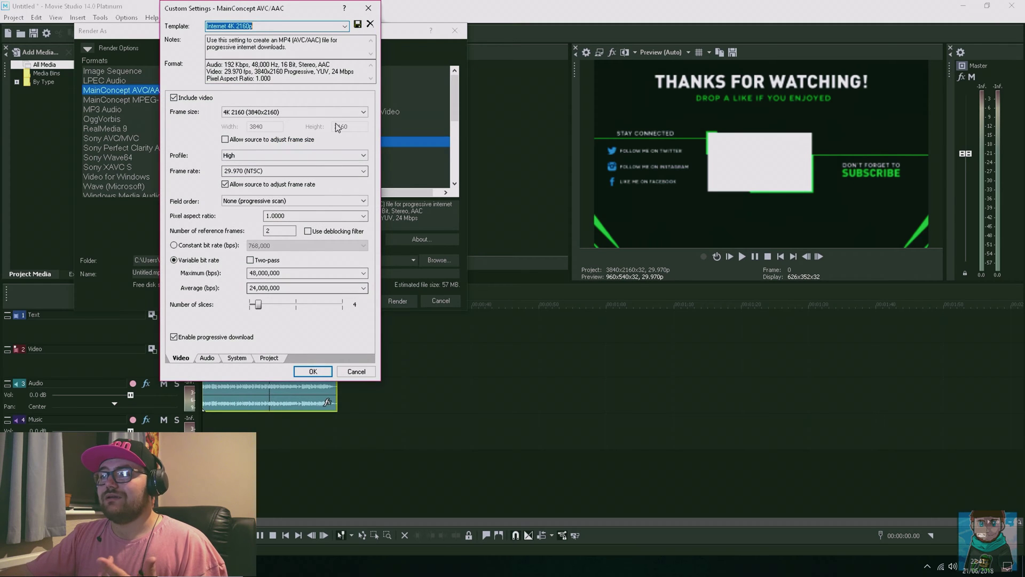
left_click(368, 8)
Step: Select the YouTube 4K Ultra HD 30FPS MainConcept AVC/AAC template
scroll(353, 171, "down", 2)
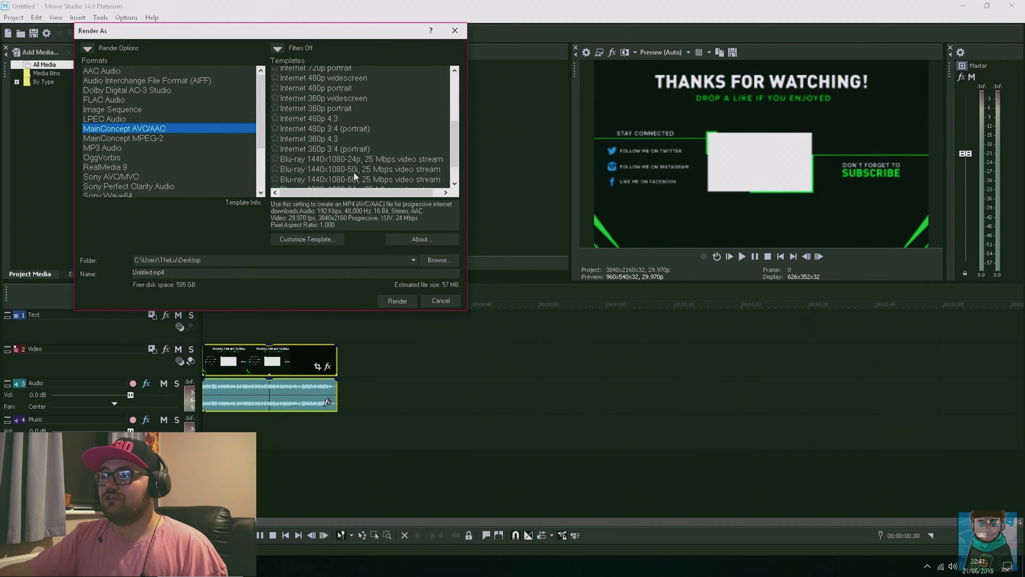
scroll(353, 172, "down", 2)
left_click(349, 182)
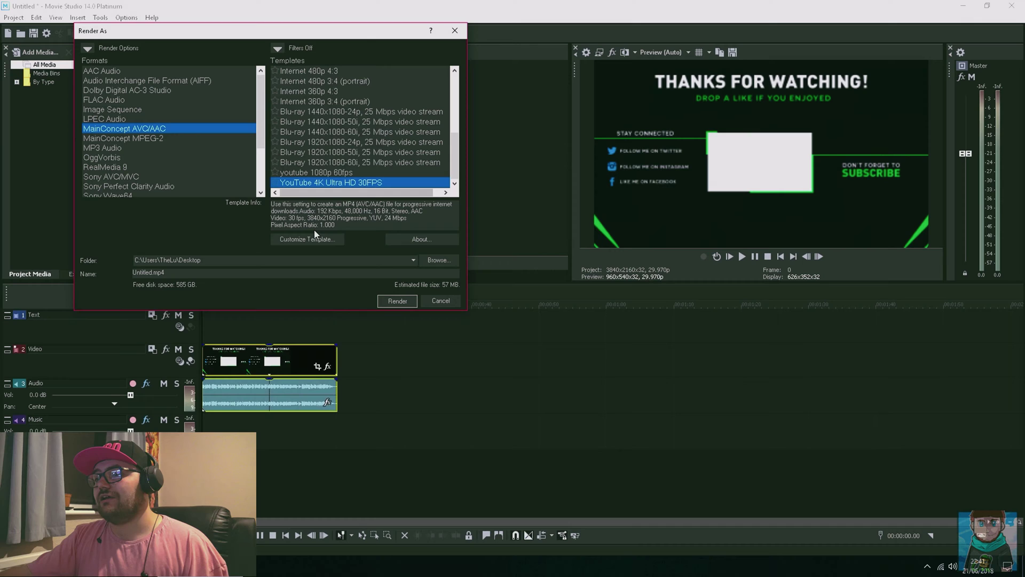
Step: Customize the YouTube 4K Ultra HD 30FPS template, leaving the encoding profile on High
left_click(313, 239)
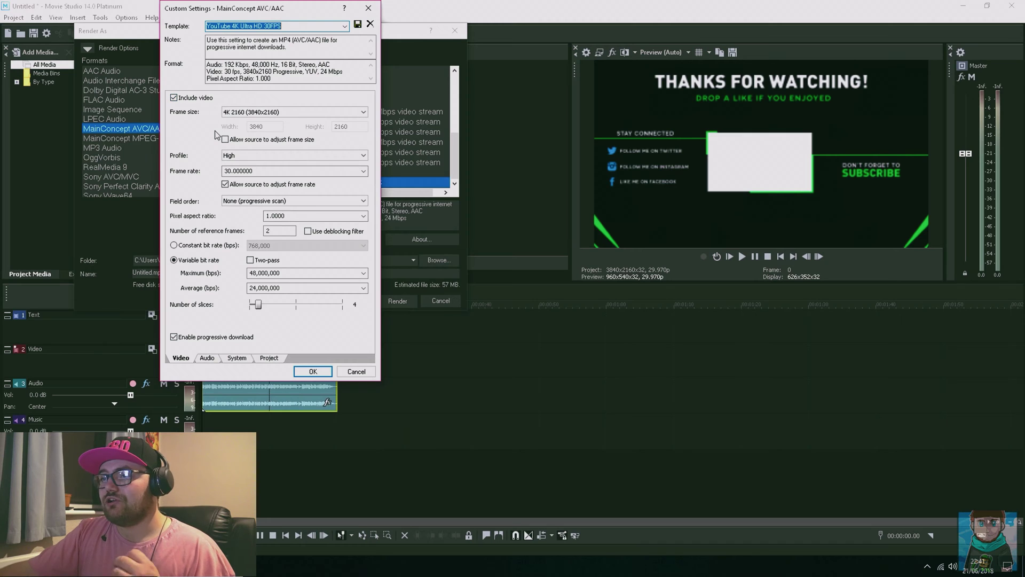
left_click(243, 155)
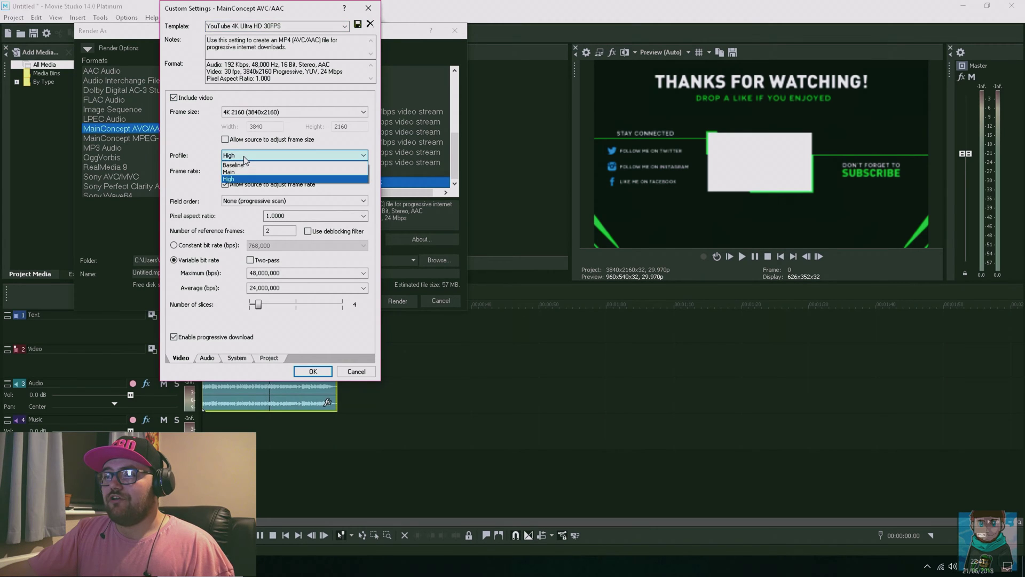
left_click(243, 155)
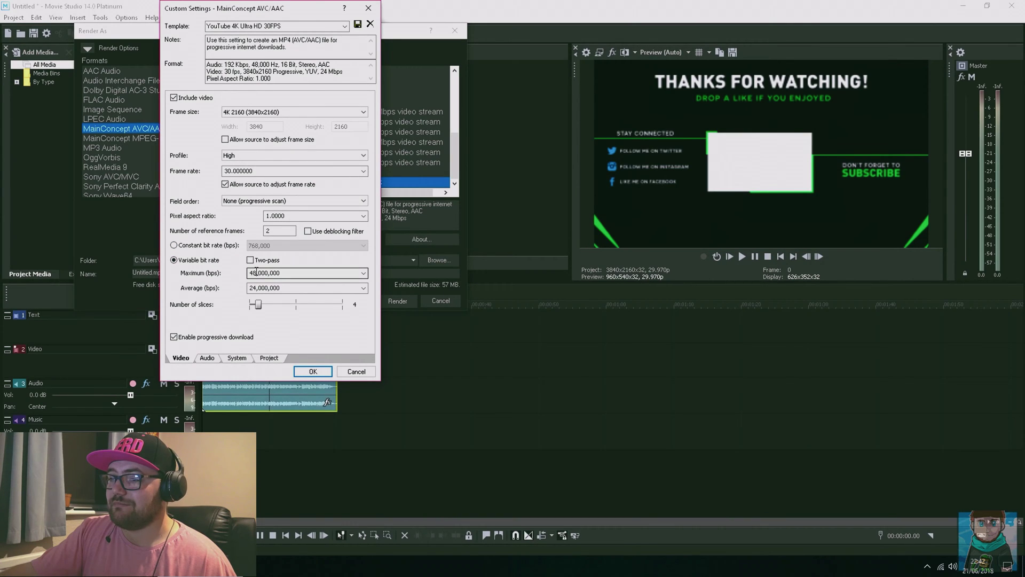
Step: Keep video rendering quality at Best and 3D mode on Use Project Settings, then return to Video
left_click(208, 357)
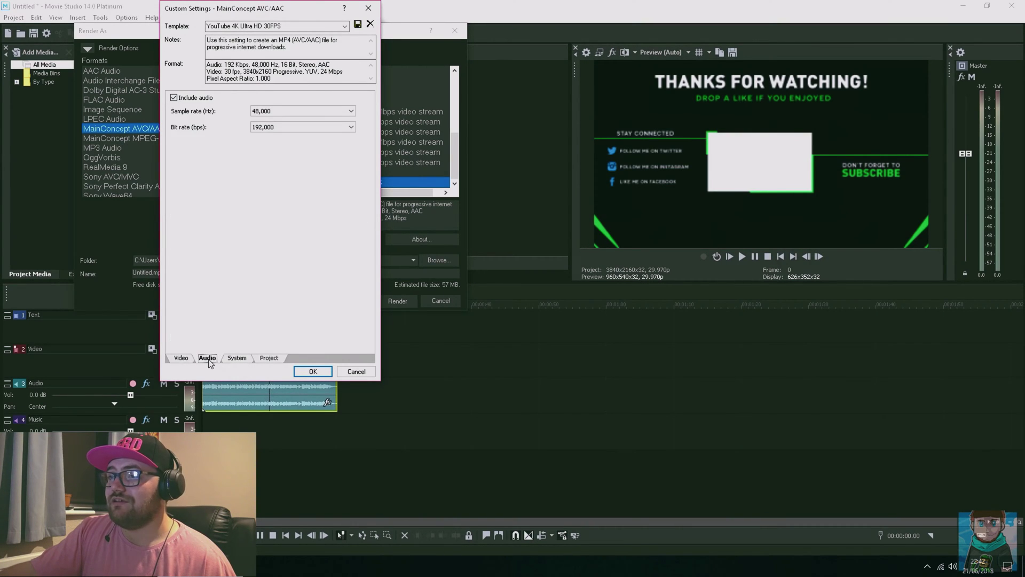
left_click(269, 358)
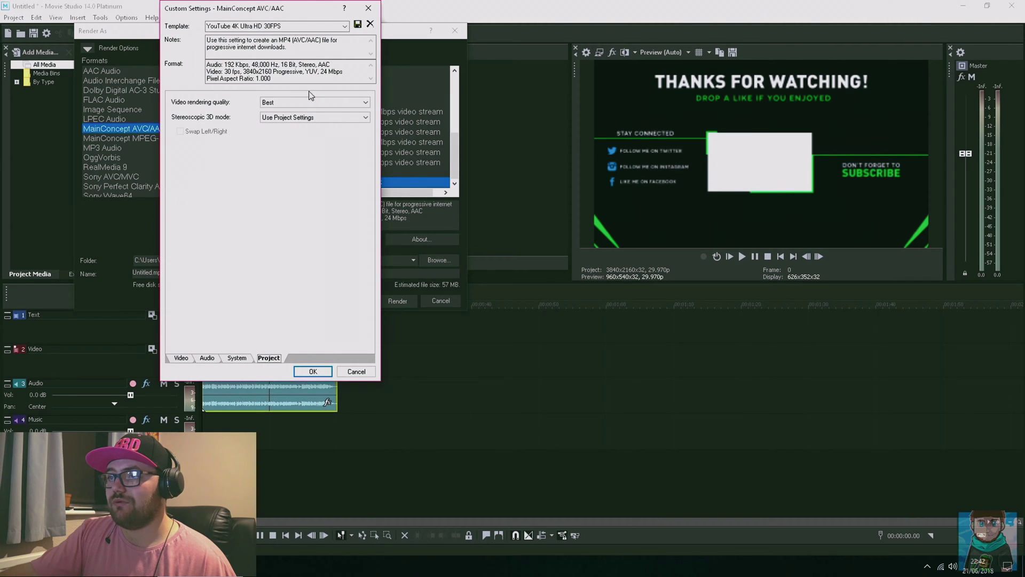
left_click(299, 103)
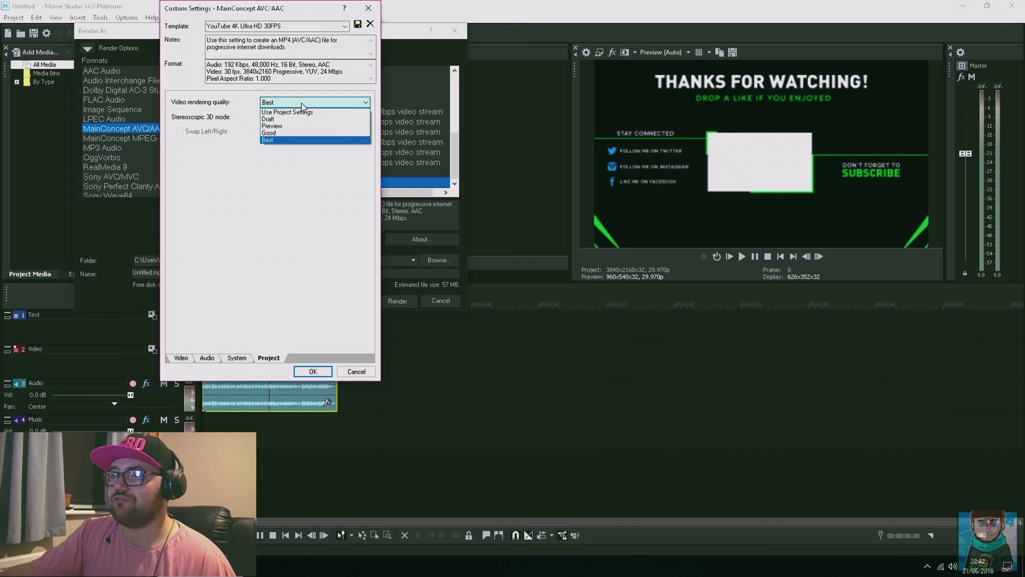
left_click(302, 107)
left_click(297, 118)
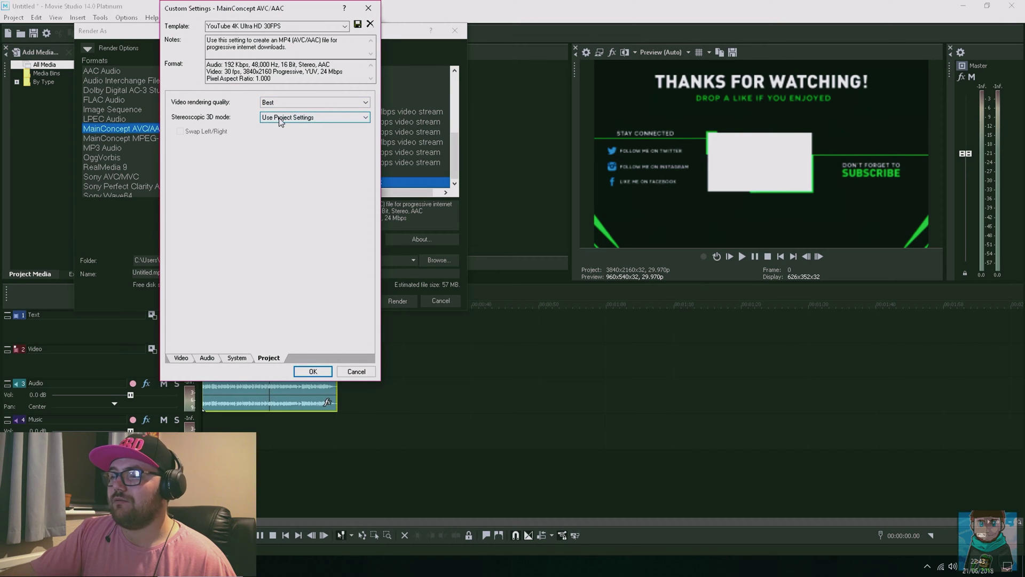
left_click(292, 122)
left_click(292, 123)
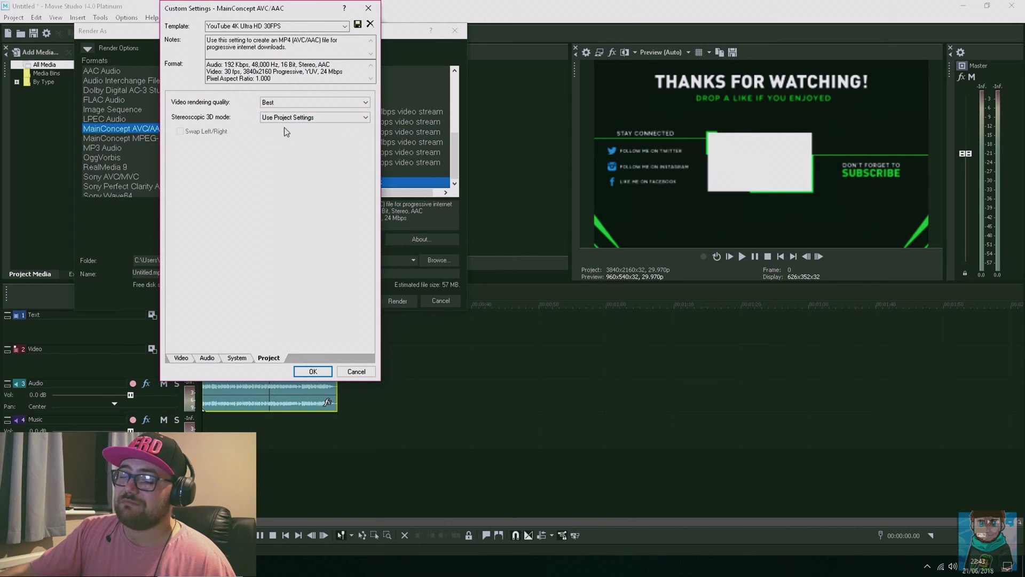
left_click(181, 357)
Step: Accept the custom template settings and star YouTube 4K Ultra HD 30FPS as a favourite
left_click(319, 376)
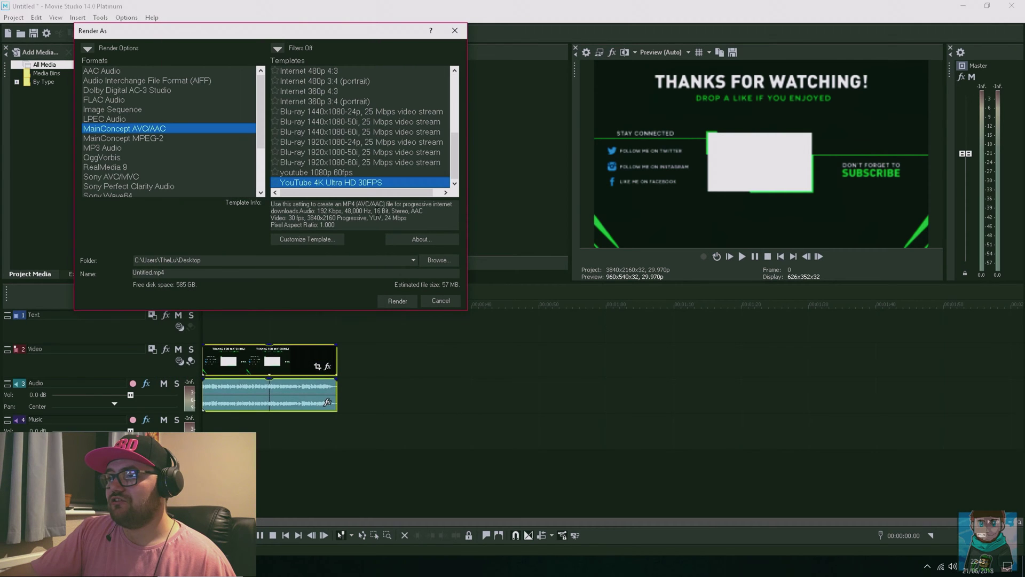
left_click(276, 183)
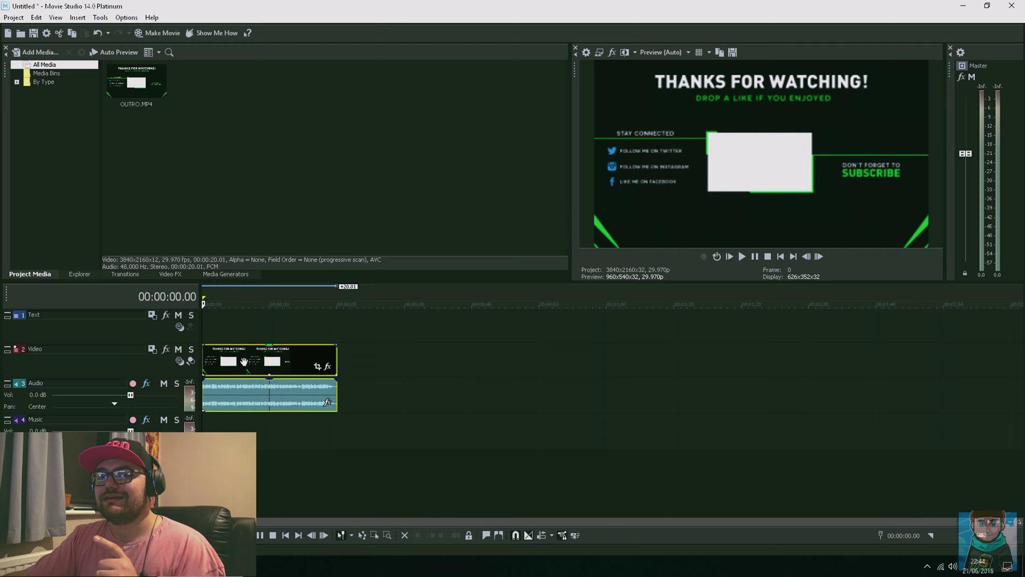
Step: Open the OUTRO video event's Properties and choose Disable resample
right_click(242, 358)
left_click(233, 353)
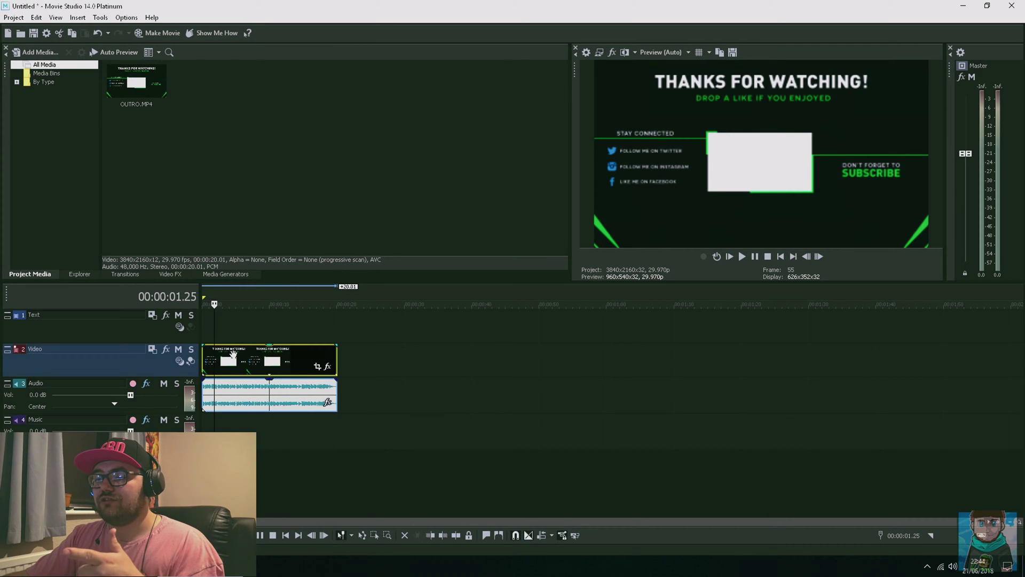
right_click(234, 353)
left_click(249, 348)
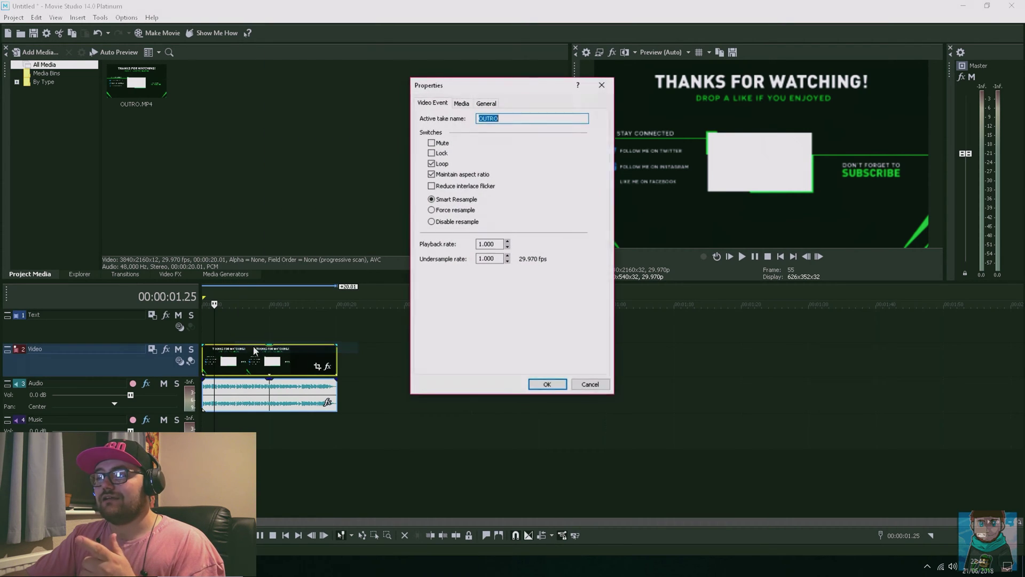
left_click(457, 223)
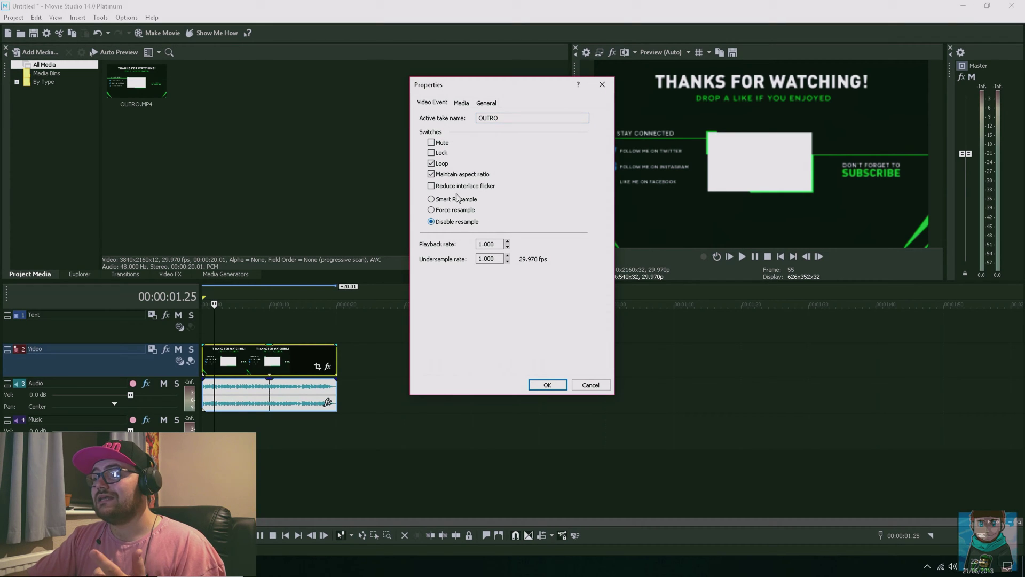